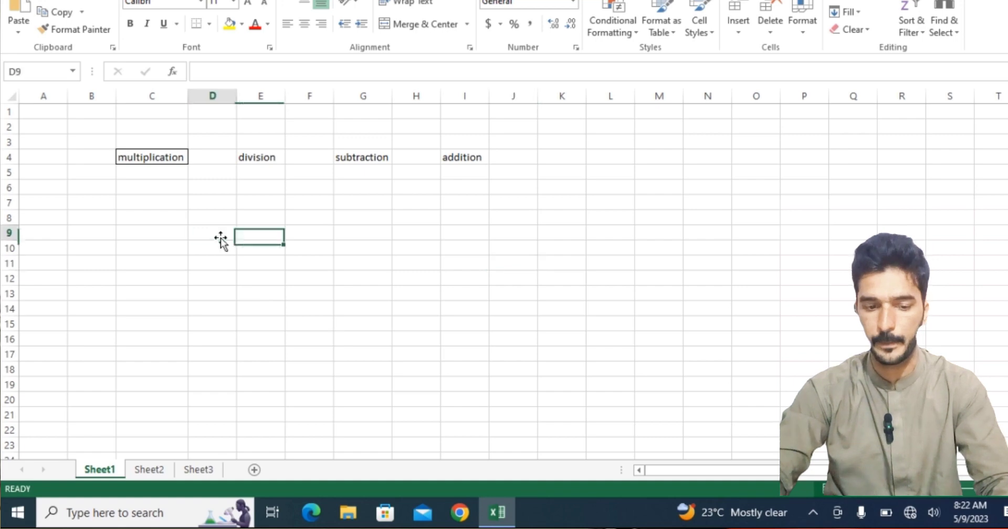
Step: Select all cells of Sheet1 at once and return the selection to cell A1
{"action": "left_click", "coordinate": [265, 237]}
{"action": "left_click", "coordinate": [263, 248]}
{"action": "left_click", "coordinate": [210, 254]}
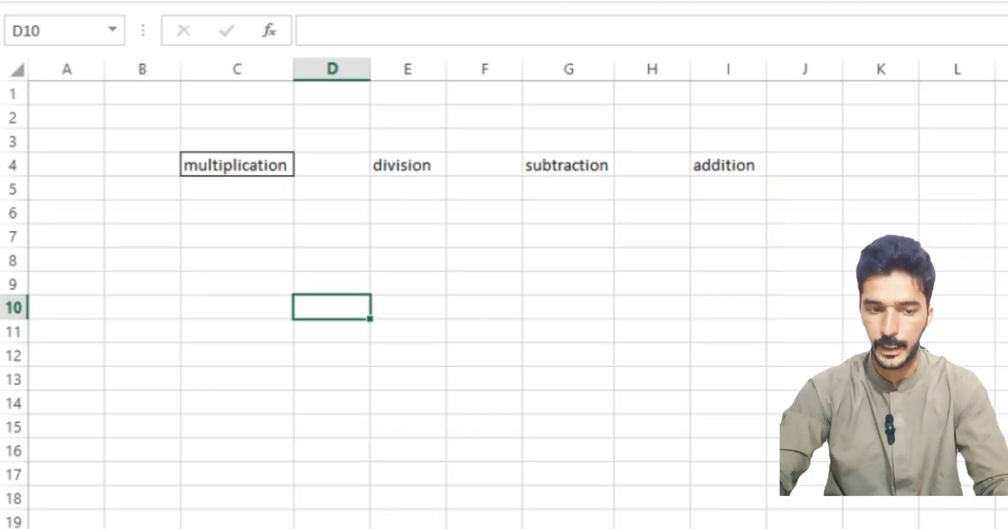
{"action": "left_click", "coordinate": [14, 68]}
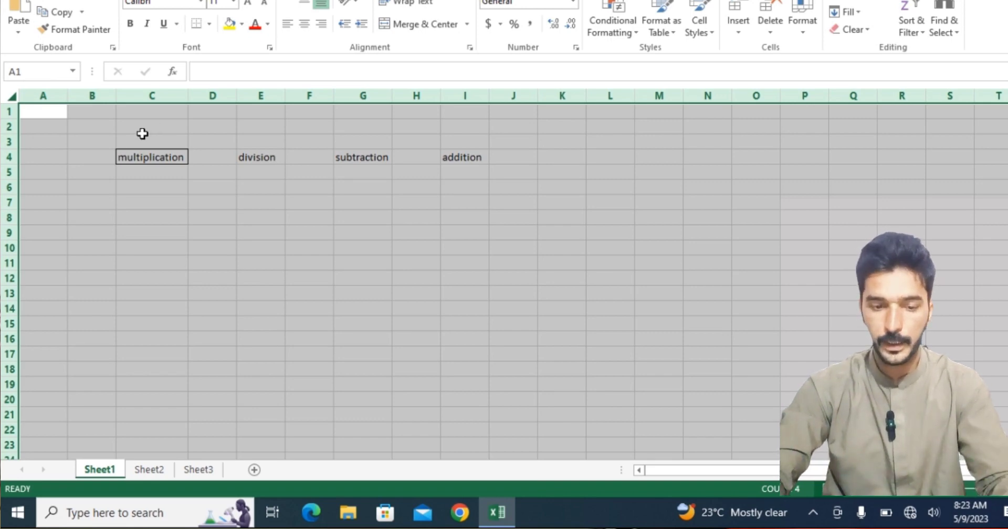
{"action": "left_click", "coordinate": [466, 253]}
{"action": "left_click", "coordinate": [56, 111]}
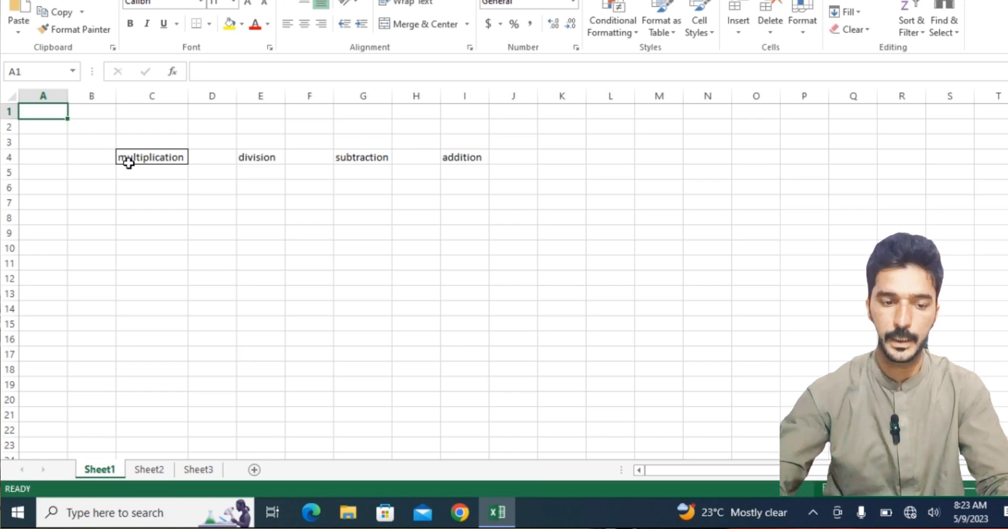
{"action": "scroll", "coordinate": [47, 156], "scroll_direction": "down", "scroll_amount": 8}
{"action": "scroll", "coordinate": [48, 156], "scroll_direction": "down", "scroll_amount": 19}
{"action": "left_click", "coordinate": [47, 156]}
{"action": "scroll", "coordinate": [72, 187], "scroll_direction": "up", "scroll_amount": 5}
{"action": "scroll", "coordinate": [72, 186], "scroll_direction": "up", "scroll_amount": 20}
{"action": "left_click", "coordinate": [46, 112]}
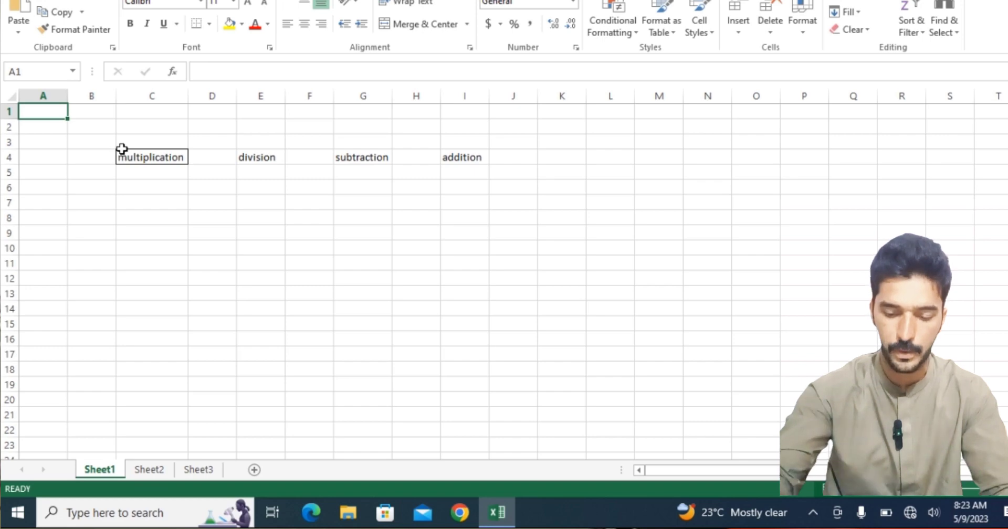
{"action": "left_click", "coordinate": [990, 294]}
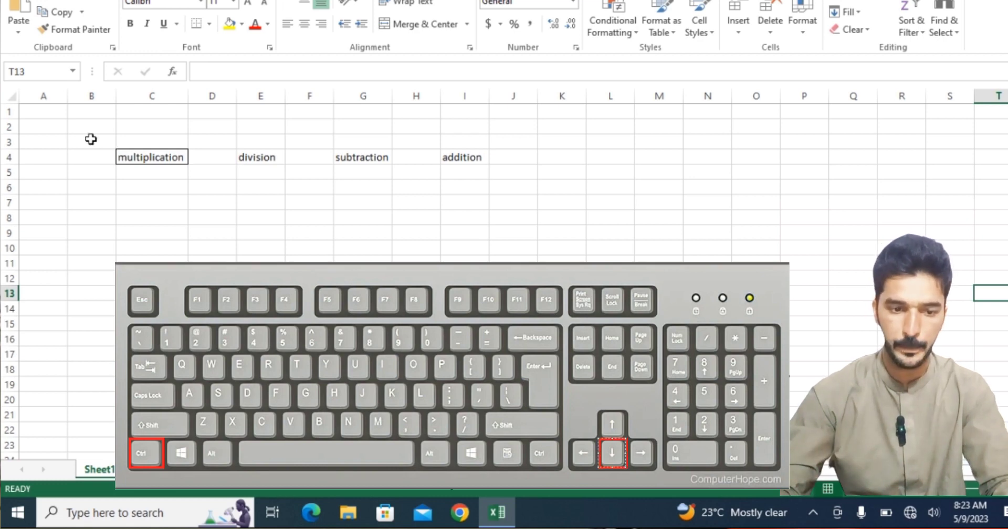
Step: Jump from cell A1 around the outer edges of Sheet1: last row, last column, first row and back to A1
{"action": "left_click", "coordinate": [30, 113]}
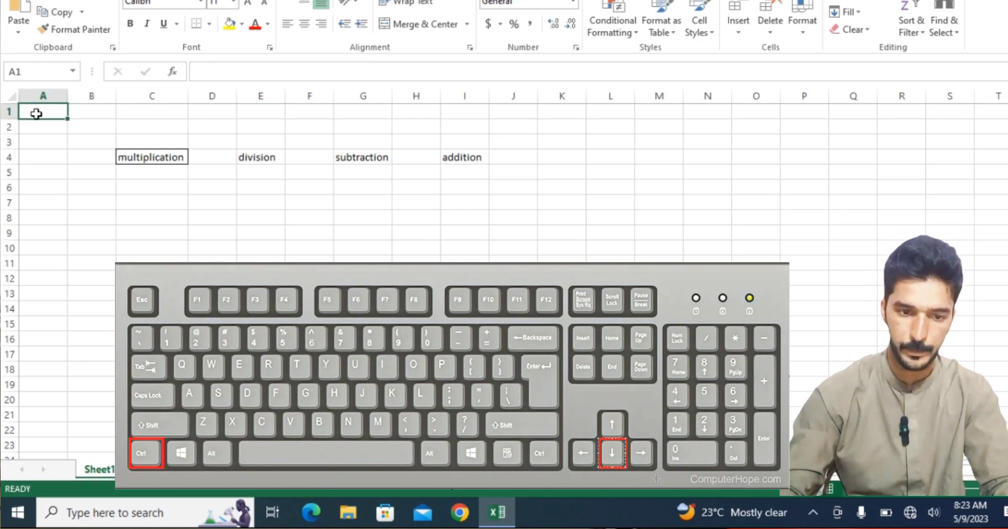
{"action": "key", "text": "ctrl+Down"}
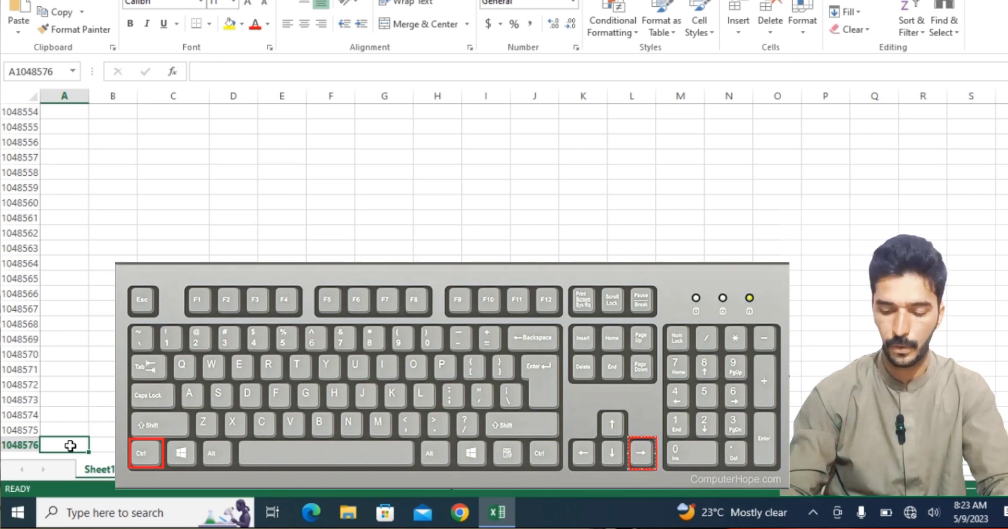
{"action": "key", "text": "ctrl+Right"}
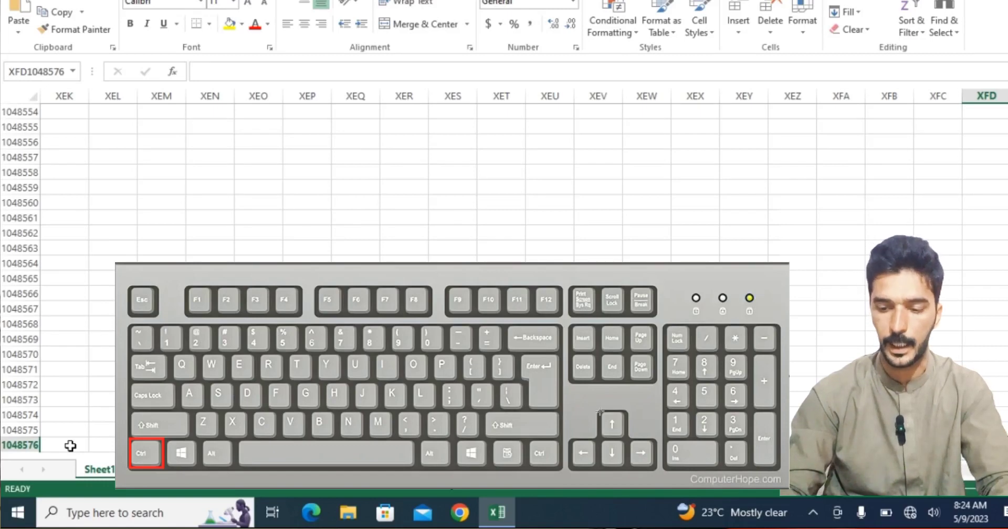
{"action": "key", "text": "ctrl+Up"}
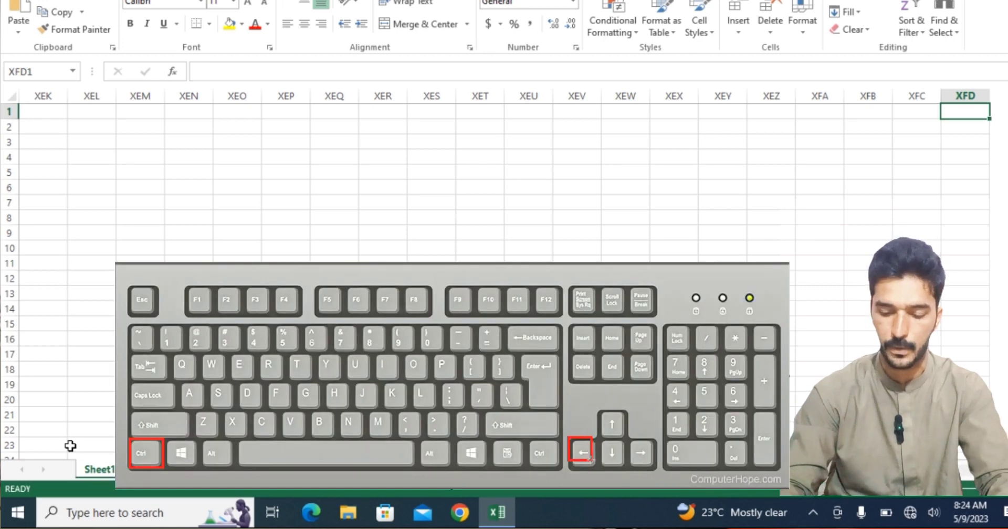
{"action": "key", "text": "ctrl+Left"}
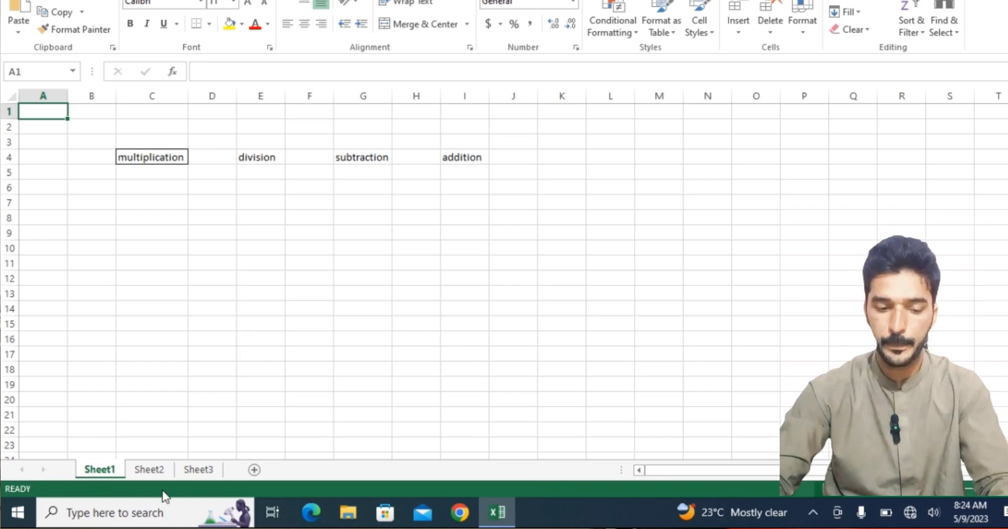
Step: Hide row 5 of the school marks table on Sheet2 and unhide it again
{"action": "left_click", "coordinate": [165, 474]}
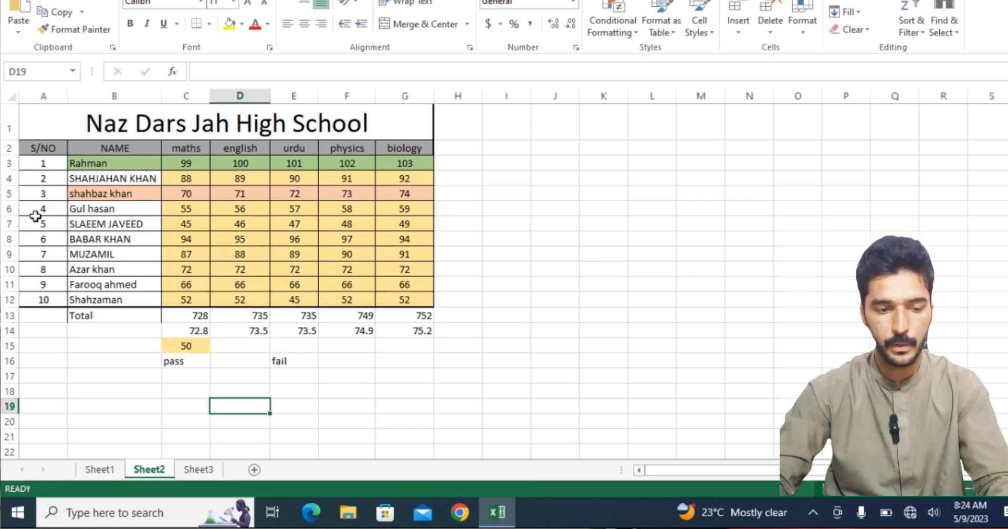
{"action": "left_click", "coordinate": [9, 194]}
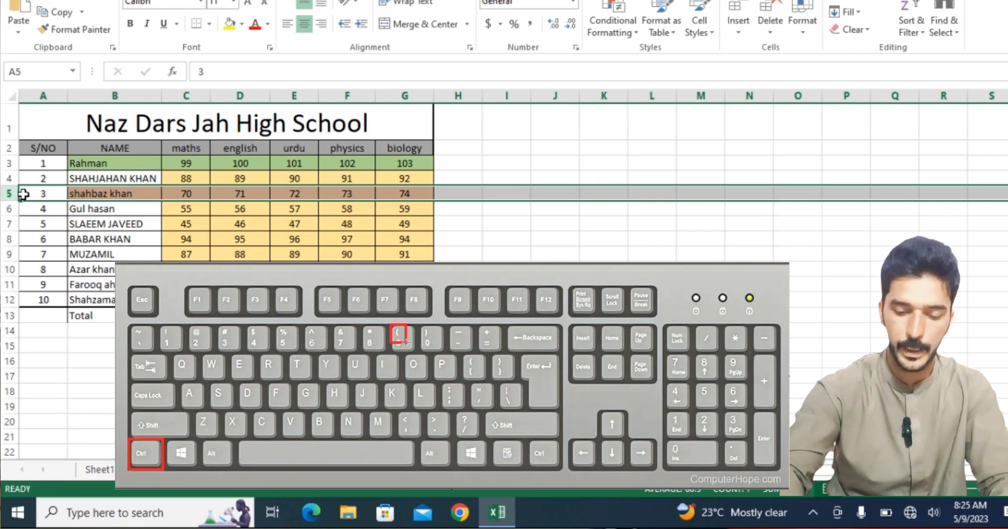
{"action": "key", "text": "ctrl+9"}
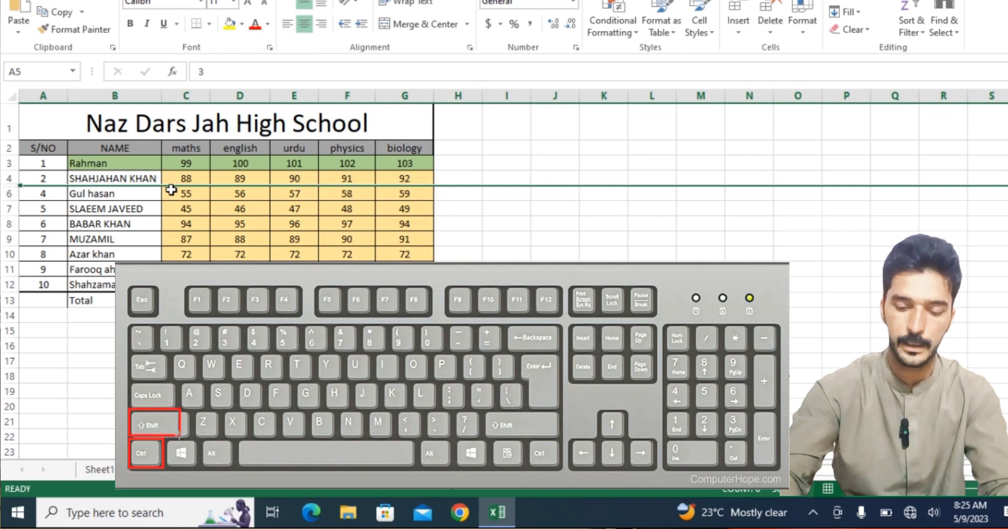
{"action": "key", "text": "ctrl+shift+9"}
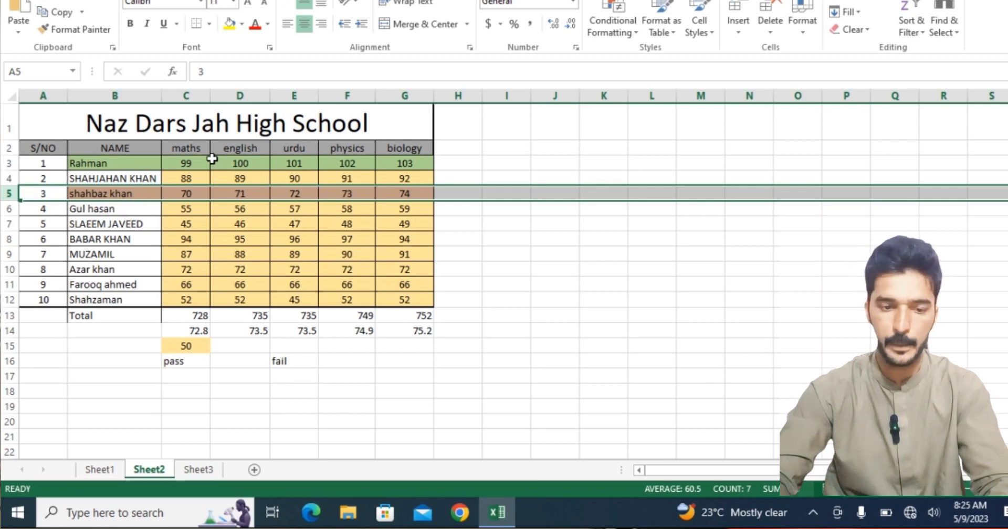
Step: Hide the NAME column (column B) of the marks table on Sheet2
{"action": "left_click", "coordinate": [186, 97]}
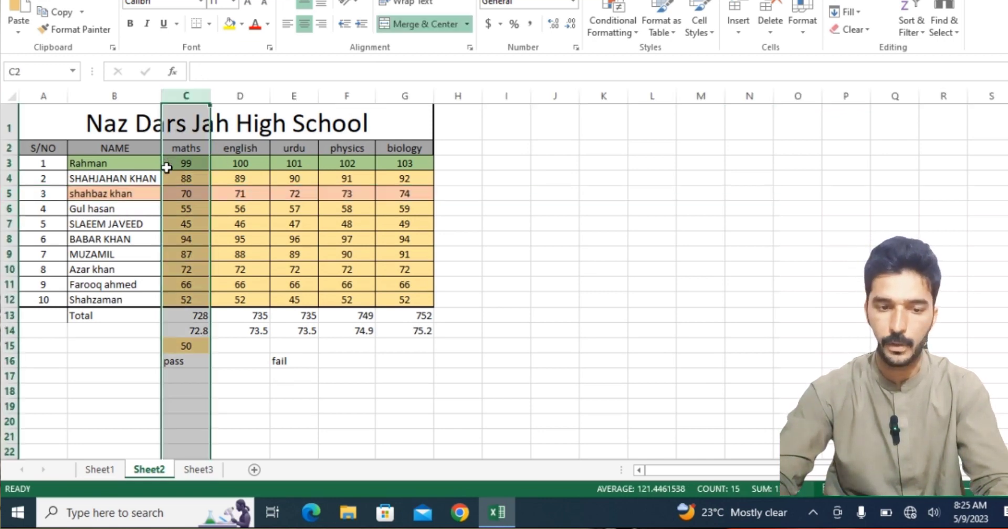
{"action": "left_click", "coordinate": [130, 95]}
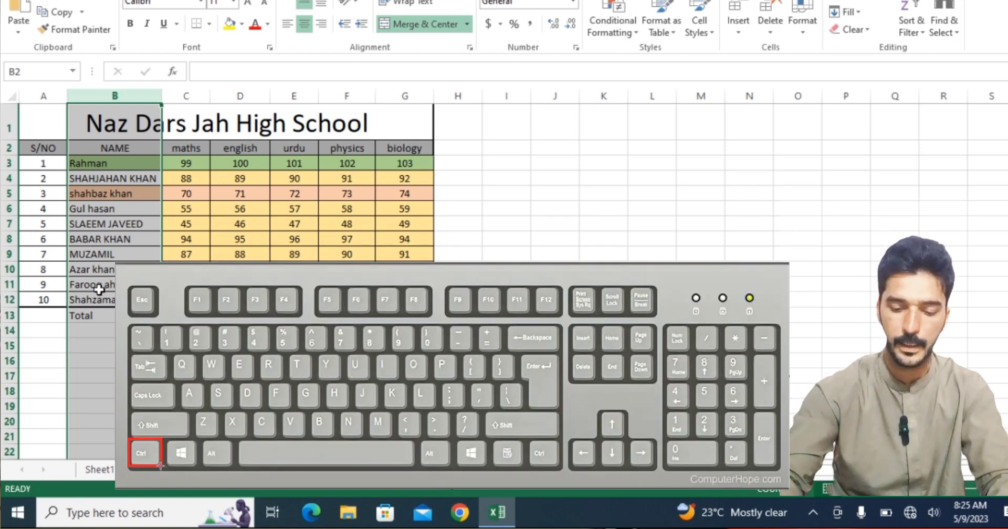
{"action": "key", "text": "ctrl+0"}
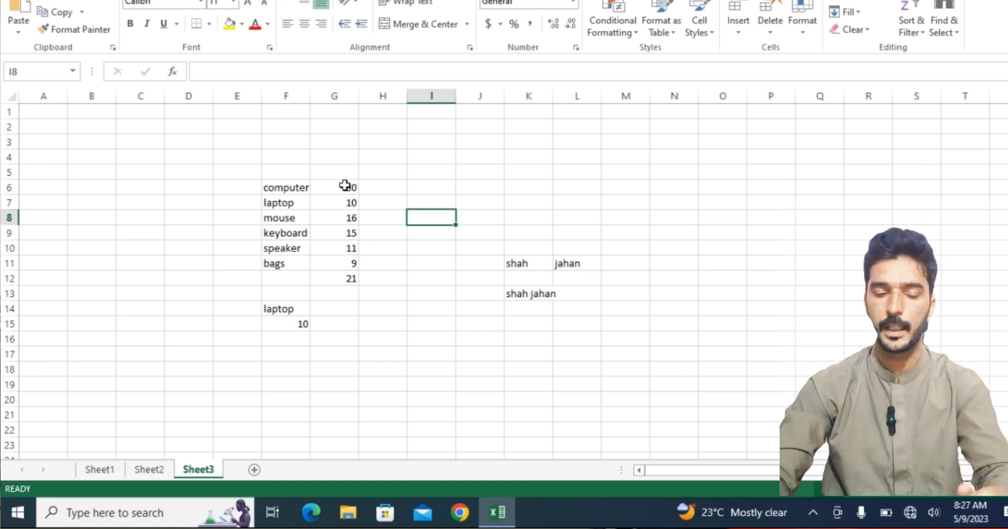
Step: Format the item values in G6:G12 on Sheet3 as dollar currency with two decimals
{"action": "left_click_drag", "start_coordinate": [343, 187], "coordinate": [351, 279]}
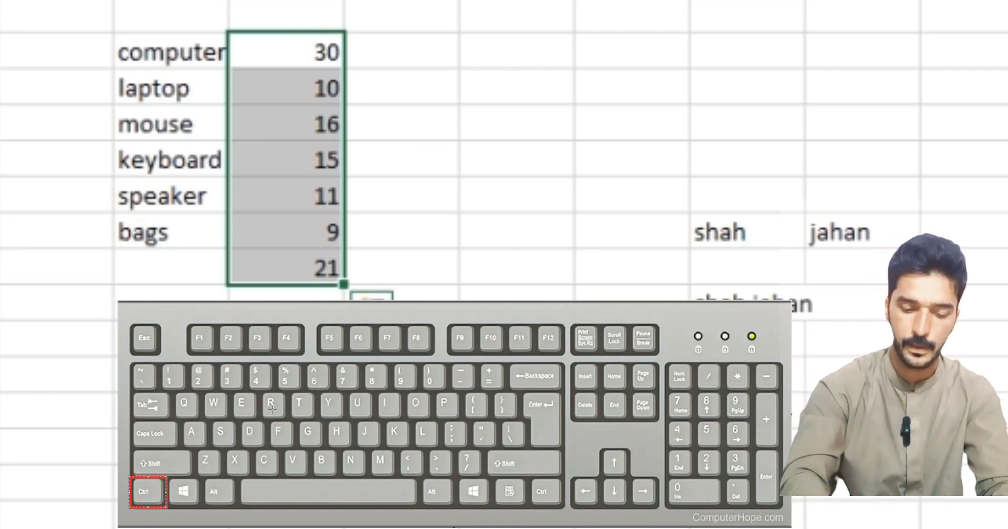
{"action": "key", "text": "ctrl+shift+4"}
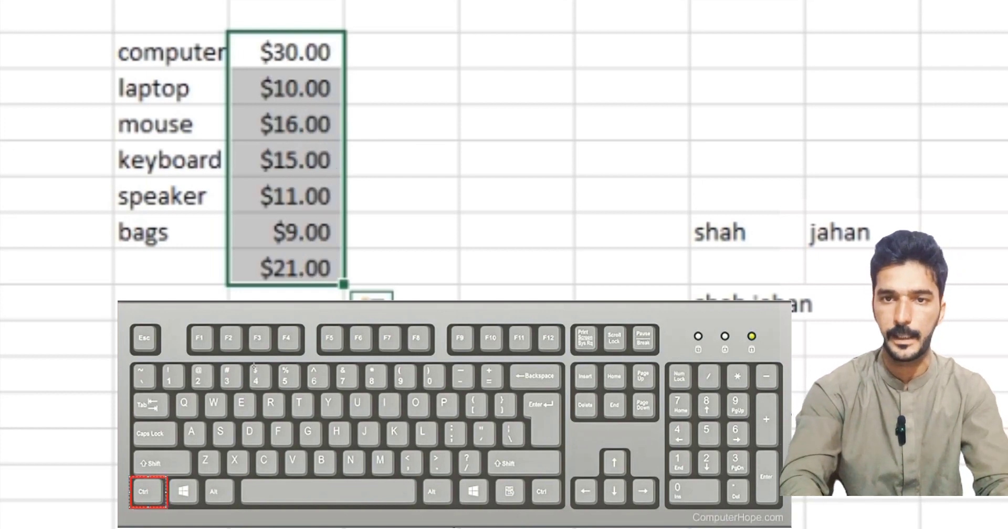
{"action": "left_click_drag", "start_coordinate": [250, 365], "coordinate": [273, 388]}
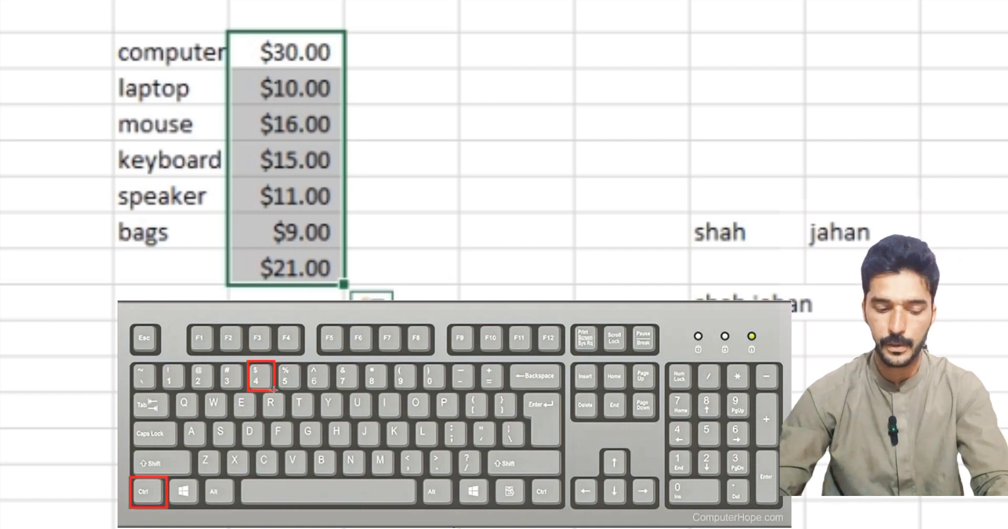
{"action": "left_click", "coordinate": [273, 390]}
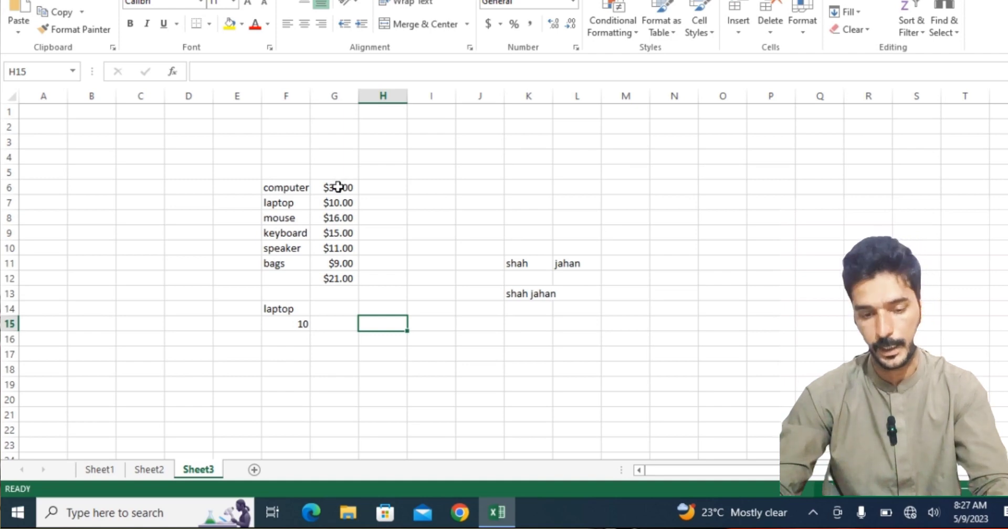
Step: Display the Quick Analysis options for the item values in G6:G12 and dismiss them
{"action": "key", "text": "ctrl+q"}
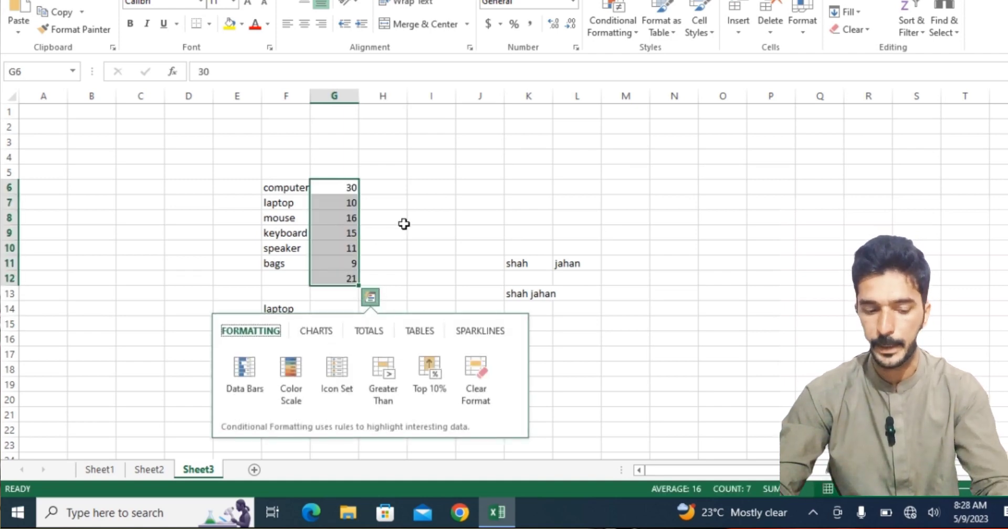
{"action": "left_click", "coordinate": [404, 222]}
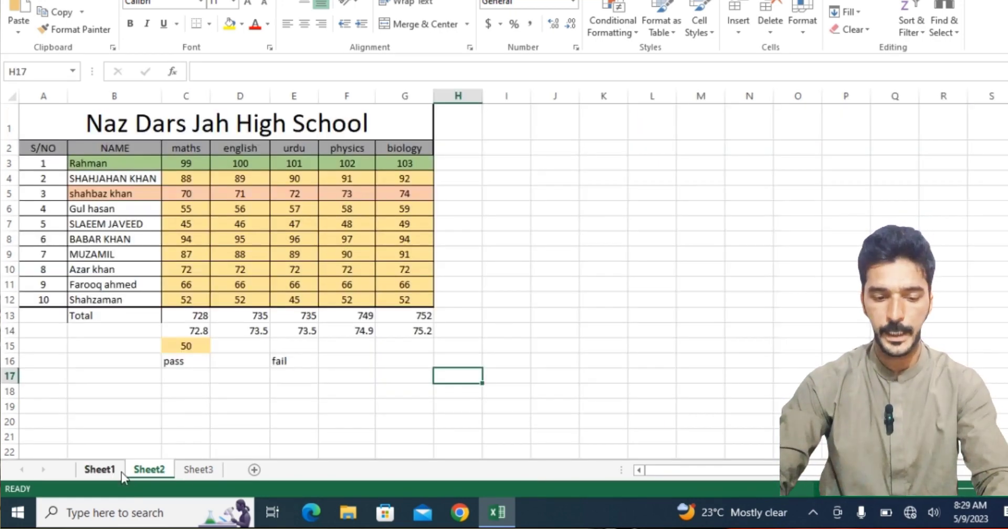
Step: Switch repeatedly between Sheet1, Sheet2 and Sheet3, and end on Sheet1
{"action": "left_click", "coordinate": [120, 471]}
{"action": "left_click", "coordinate": [153, 470]}
{"action": "left_click", "coordinate": [197, 470]}
{"action": "left_click", "coordinate": [117, 470]}
{"action": "left_click", "coordinate": [151, 470]}
{"action": "left_click", "coordinate": [207, 471]}
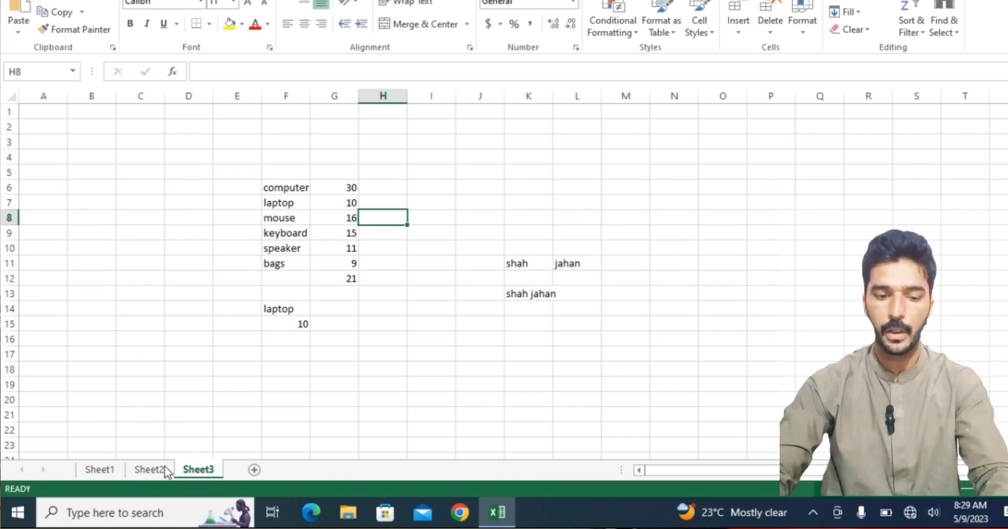
{"action": "left_click", "coordinate": [113, 470]}
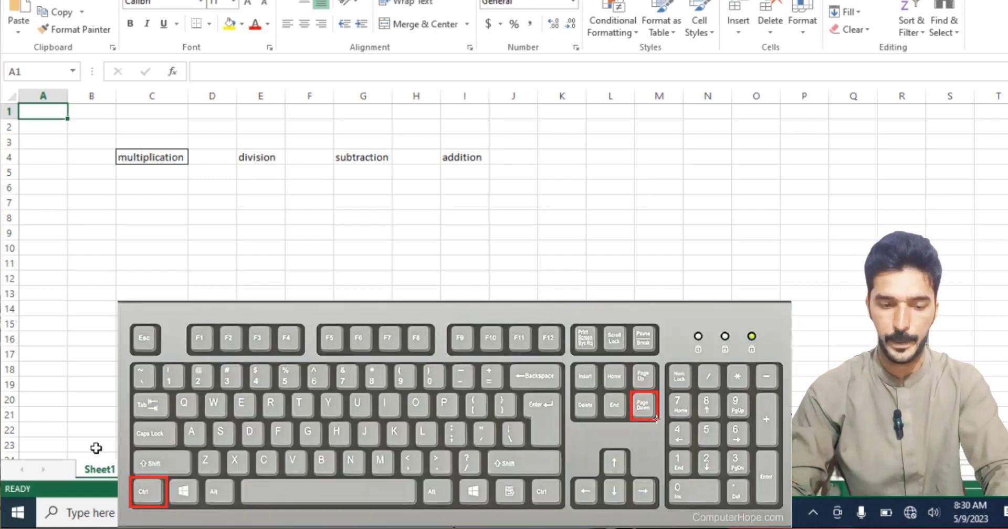
Step: Advance one worksheet at a time from Sheet1 to Sheet3 and go back the same way
{"action": "key", "text": "ctrl+Page_Down"}
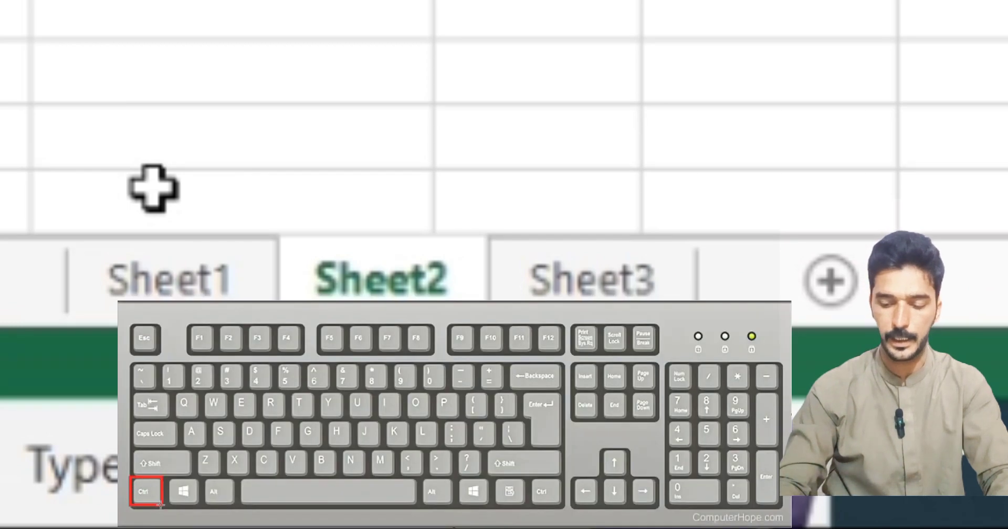
{"action": "key", "text": "ctrl+Page_Down"}
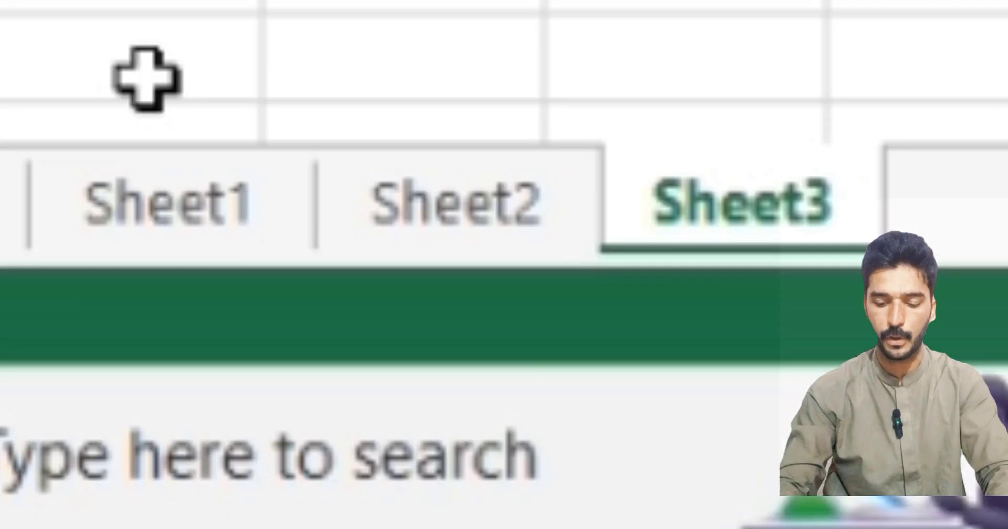
{"action": "key", "text": "ctrl+Page_Up"}
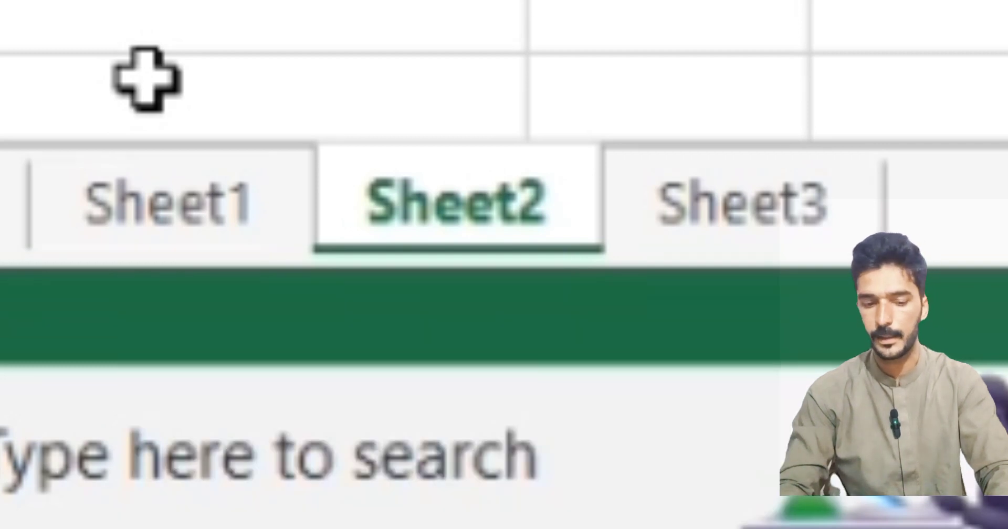
{"action": "key", "text": "ctrl+Page_Up"}
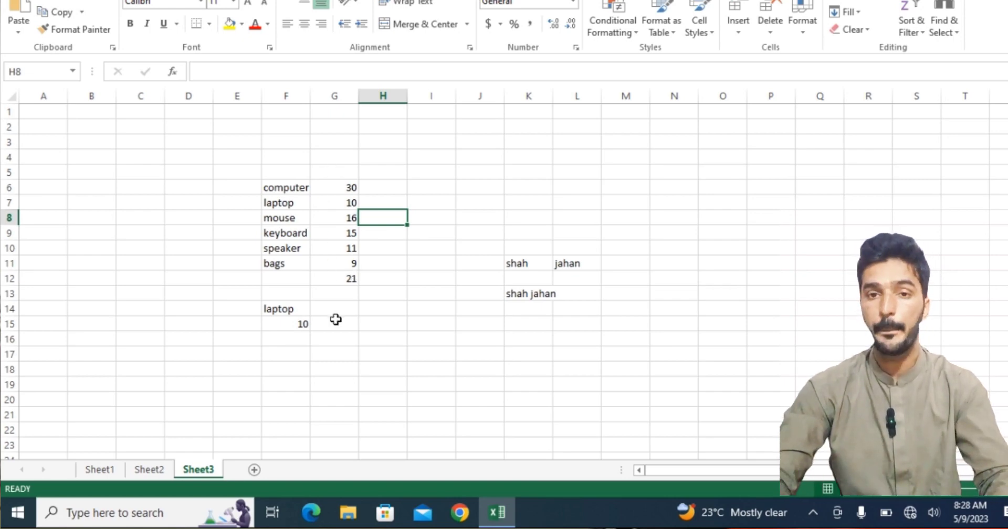
Step: Format the totals and the values beneath them in C13:G14 on Sheet2 as percentages
{"action": "left_click", "coordinate": [148, 469]}
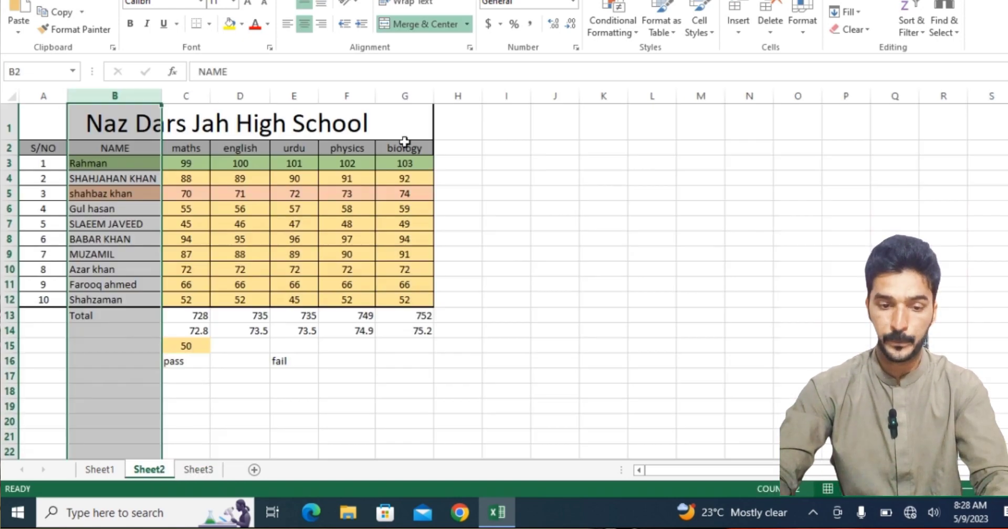
{"action": "left_click", "coordinate": [494, 214]}
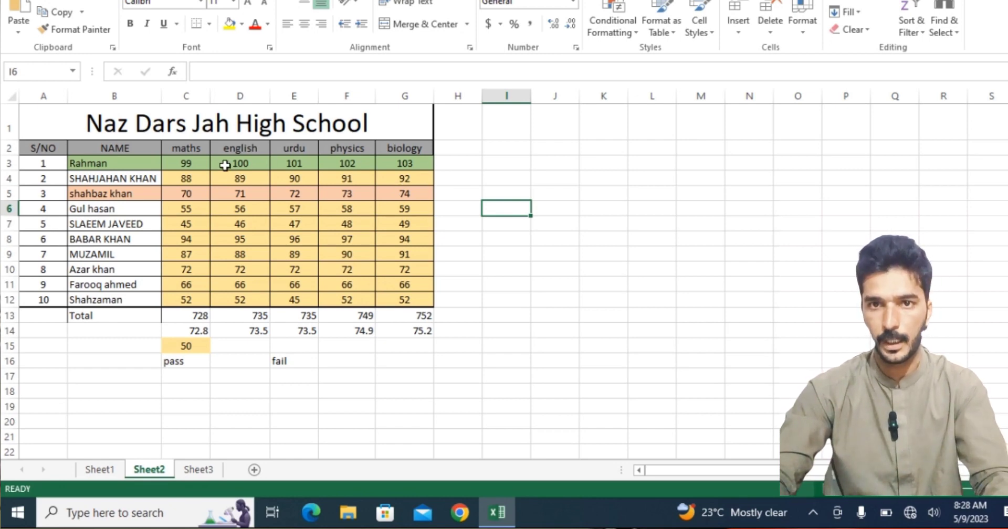
{"action": "left_click", "coordinate": [193, 168]}
{"action": "left_click_drag", "start_coordinate": [192, 168], "coordinate": [416, 298]}
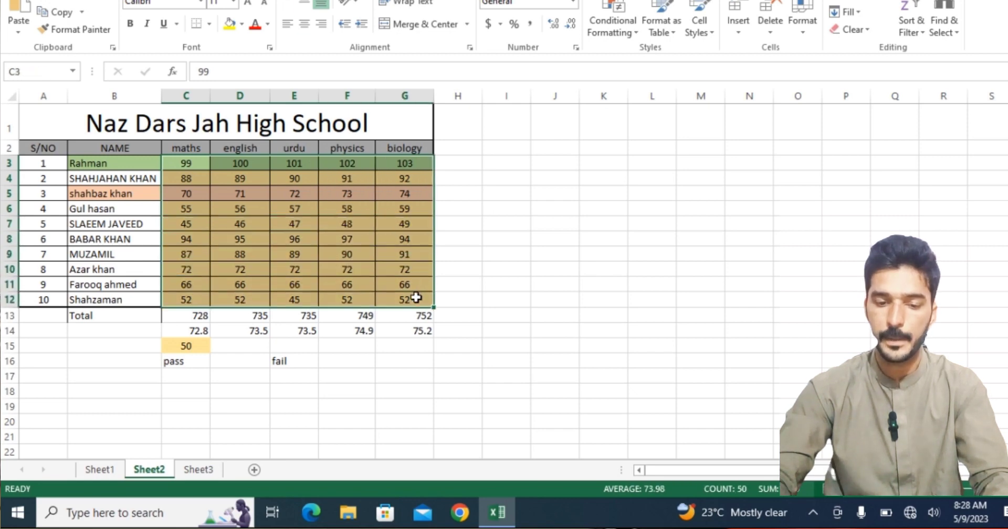
{"action": "left_click", "coordinate": [180, 314]}
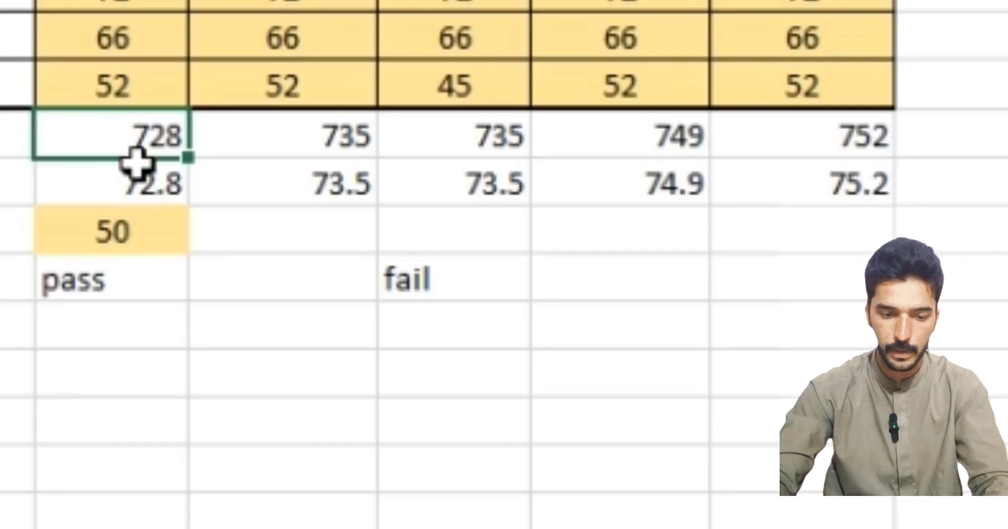
{"action": "left_click_drag", "start_coordinate": [195, 324], "coordinate": [248, 336]}
{"action": "left_click_drag", "start_coordinate": [311, 199], "coordinate": [735, 194]}
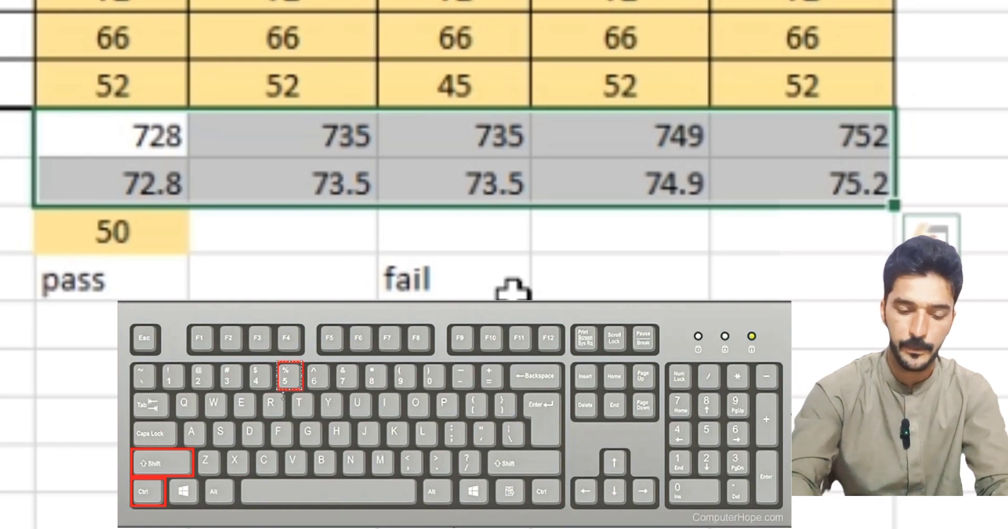
{"action": "key", "text": "ctrl+shift+5"}
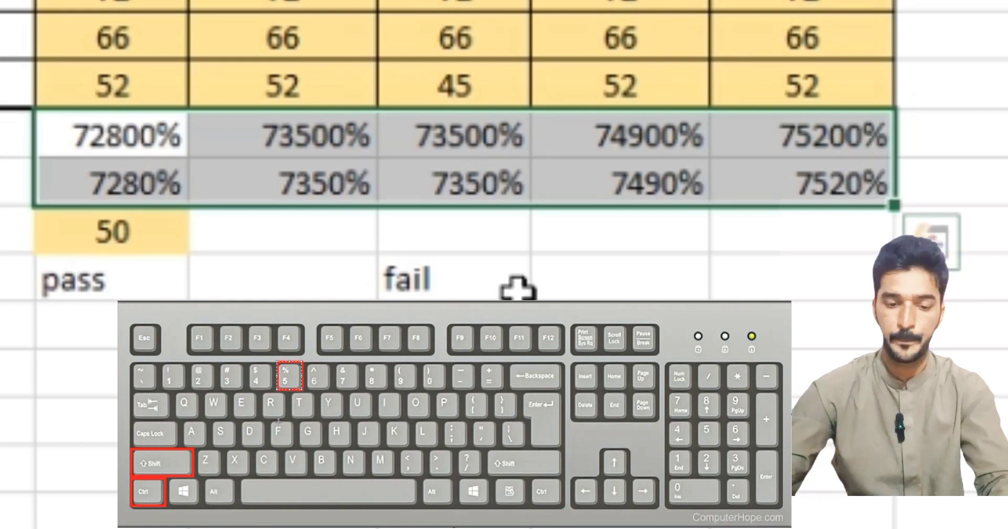
{"action": "left_click", "coordinate": [620, 373]}
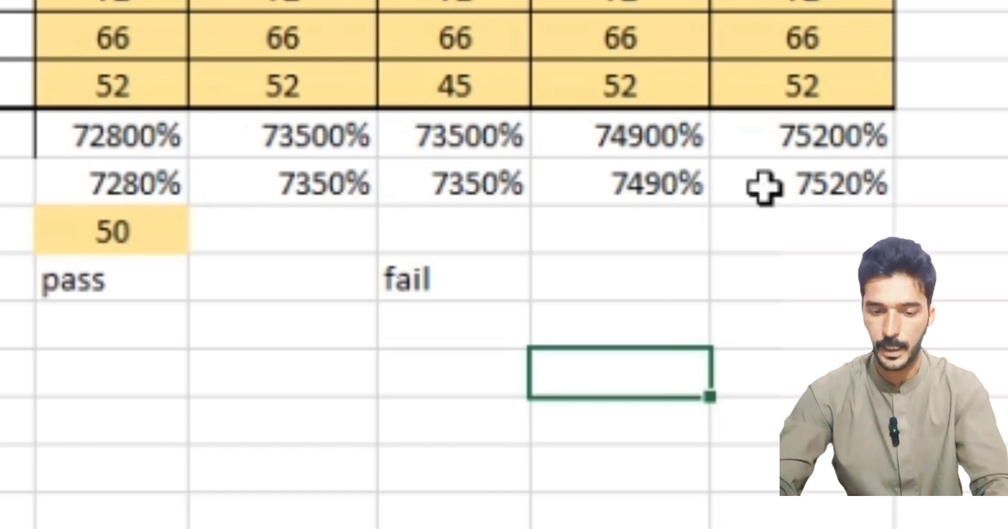
Step: Restore the General number format on C13:G14
{"action": "left_click_drag", "start_coordinate": [124, 135], "coordinate": [822, 168]}
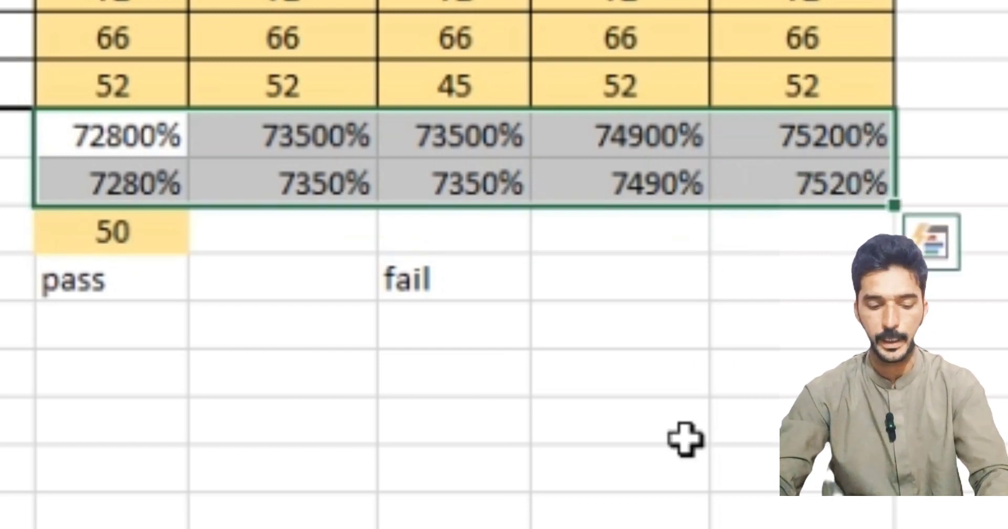
{"action": "key", "text": "ctrl+shift+grave"}
{"action": "left_click", "coordinate": [935, 326]}
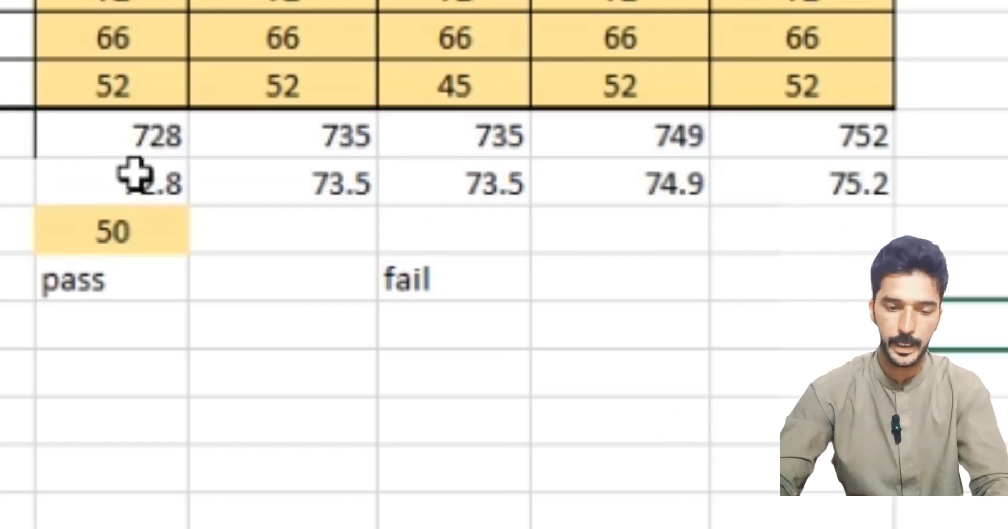